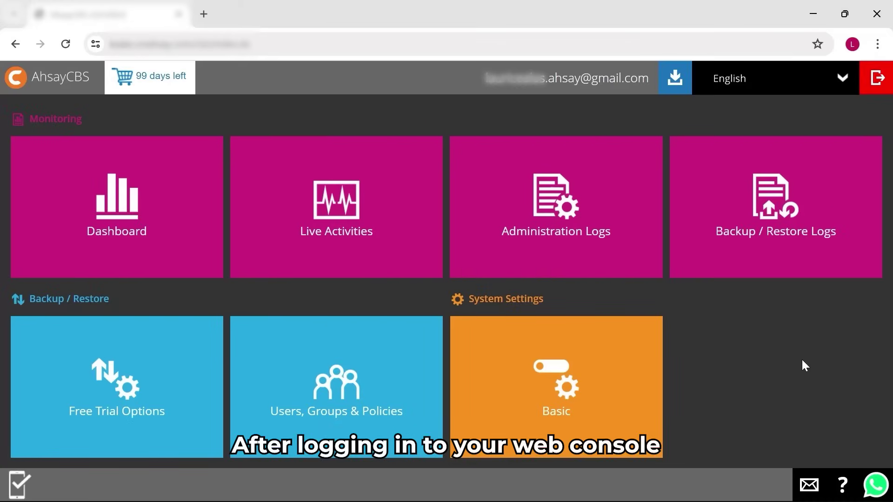
Add a new predefined destination with OneDrive as its destination storage
click(586, 362)
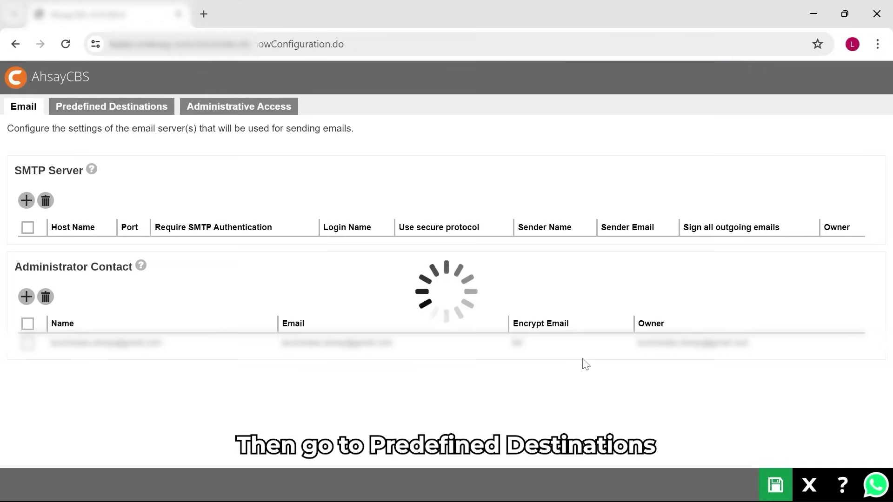
click(133, 112)
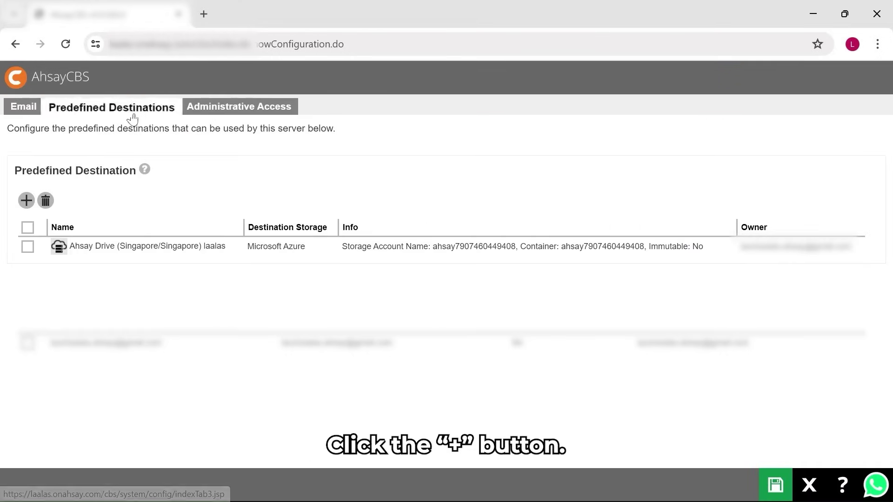
click(27, 201)
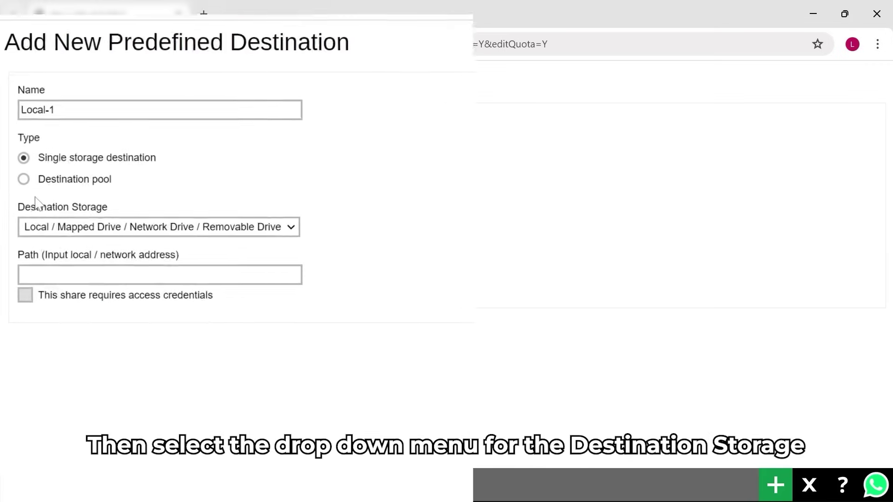
click(250, 233)
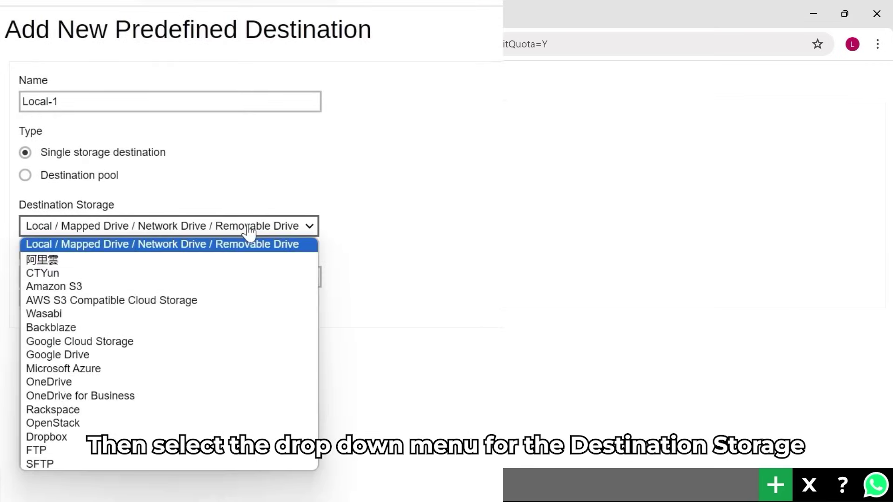
click(196, 386)
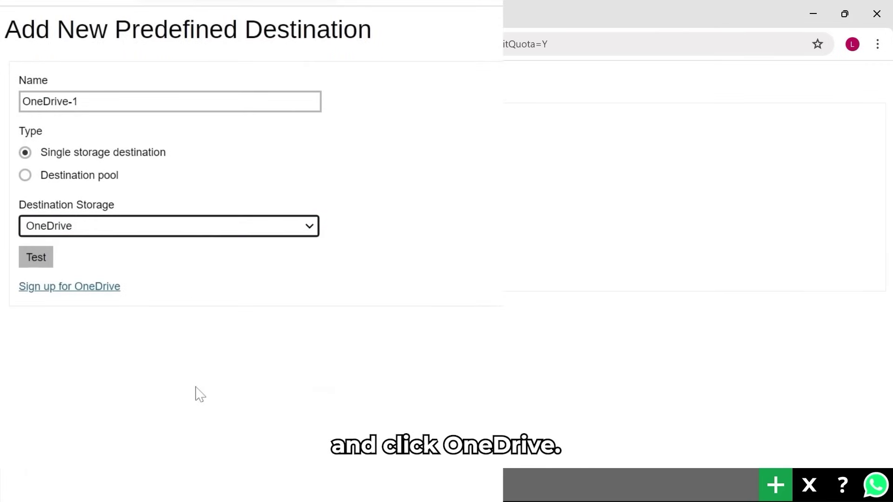
Name the destination 'laua-drive' and test it to start OneDrive authorization
click(77, 101)
key(ctrl+a)
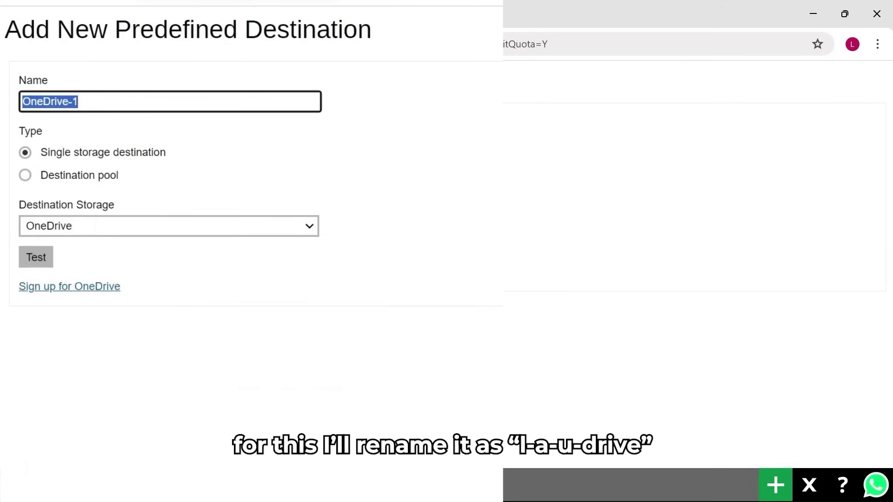
text(l)
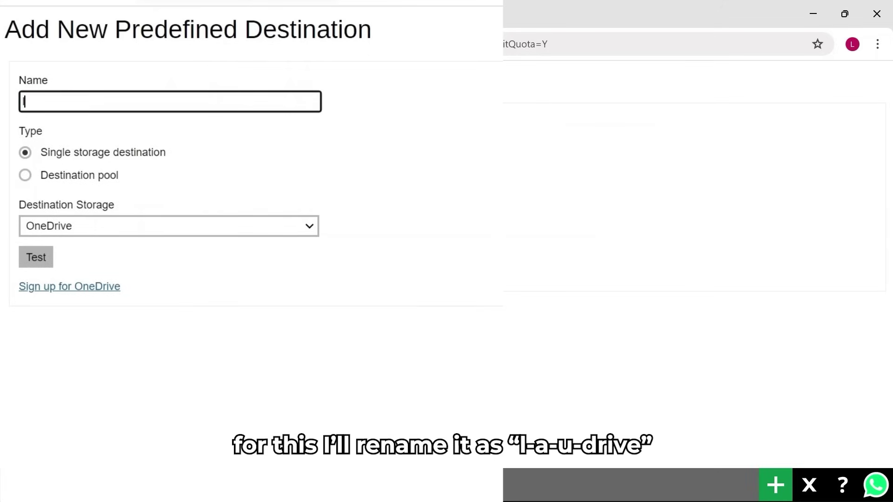
text(aua-drive)
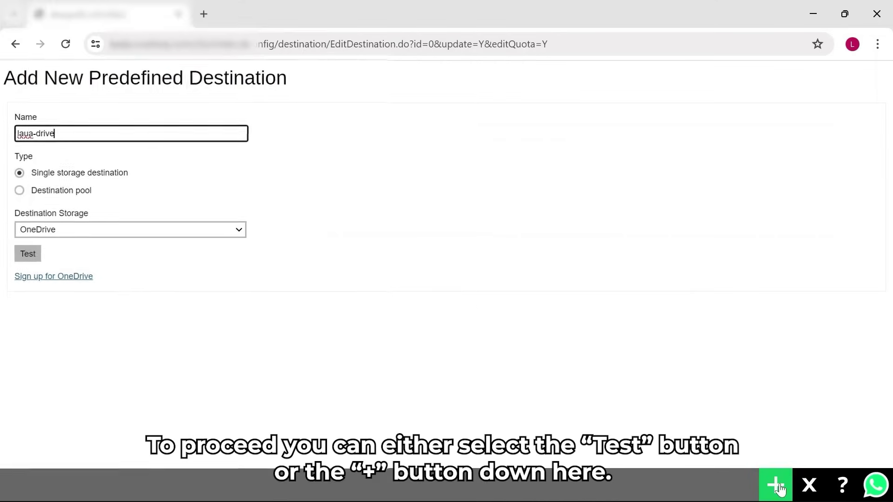
click(780, 488)
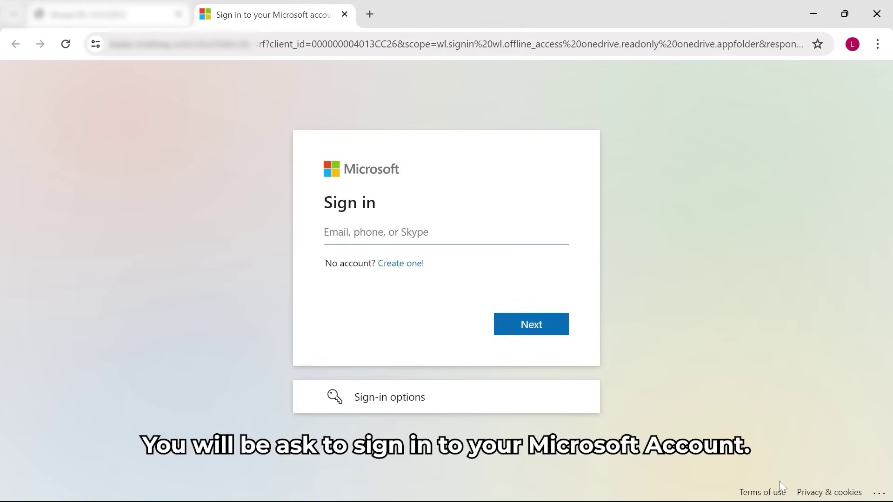
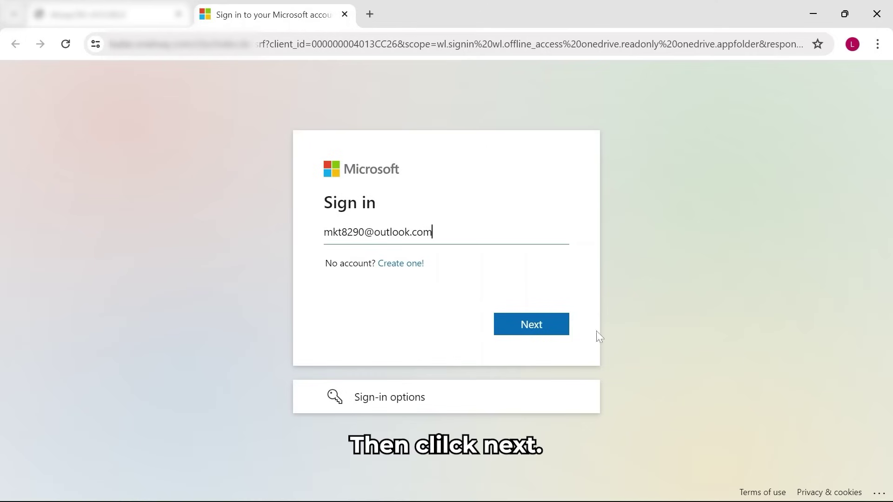
click(535, 325)
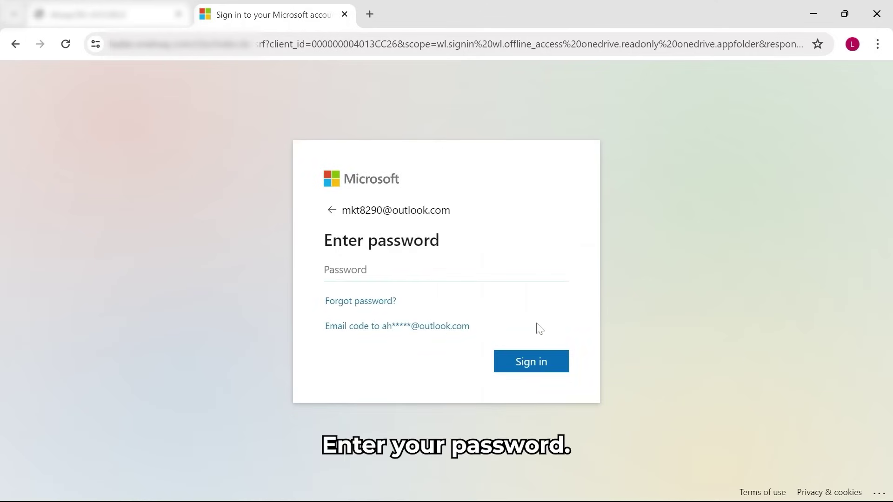
text(••••••)
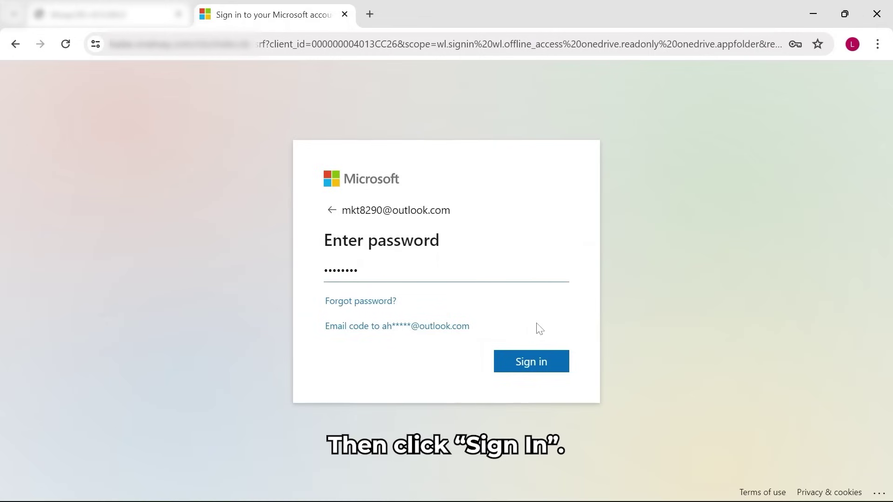
click(530, 359)
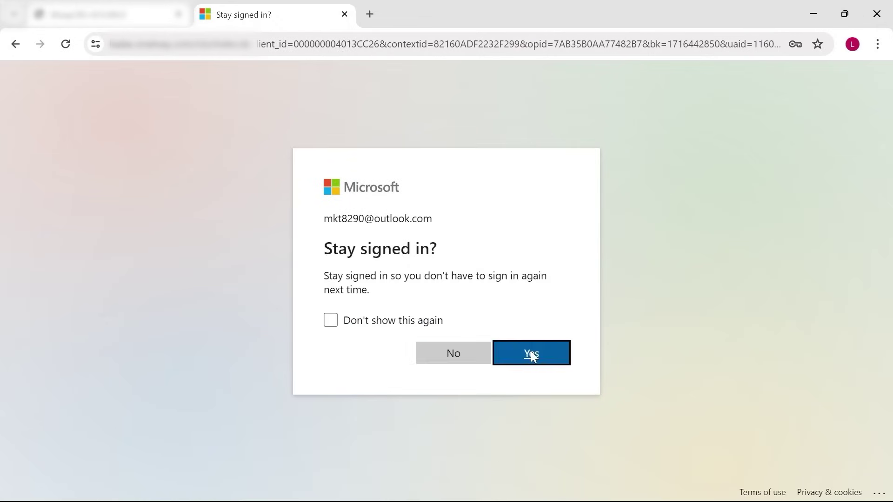
click(532, 356)
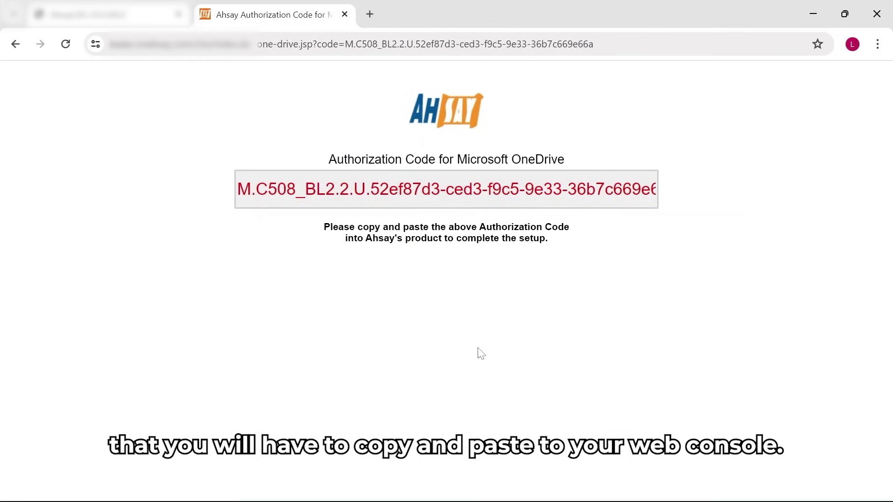
Copy the OneDrive authorization code from the Ahsay page
click(460, 190)
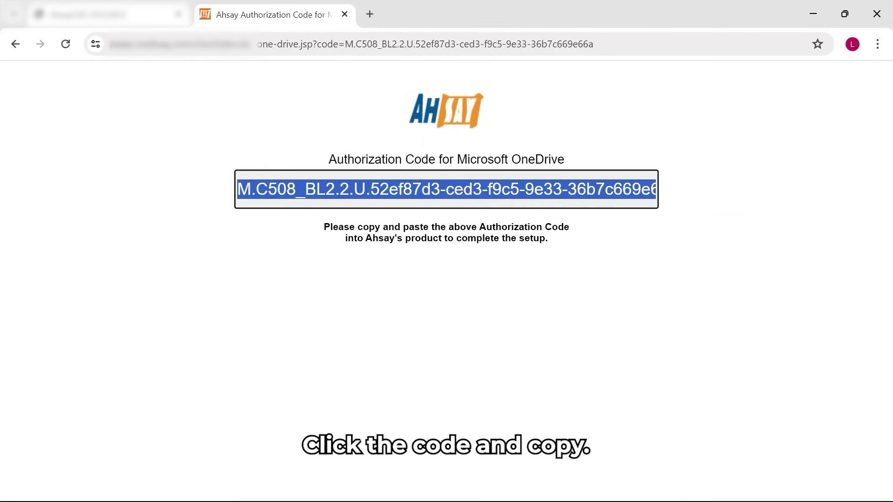
right_click(461, 190)
click(500, 255)
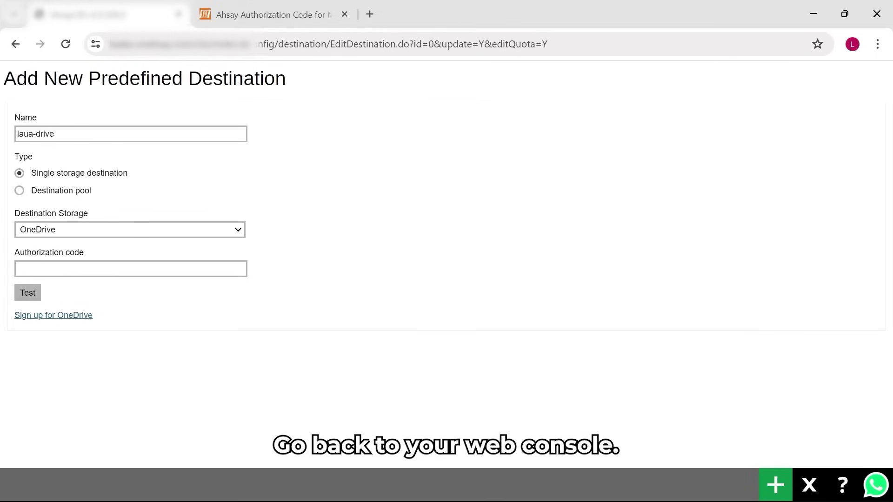
Paste the code into AhsayCBS's Authorization code field, then add and save laua-drive
click(195, 269)
right_click(194, 269)
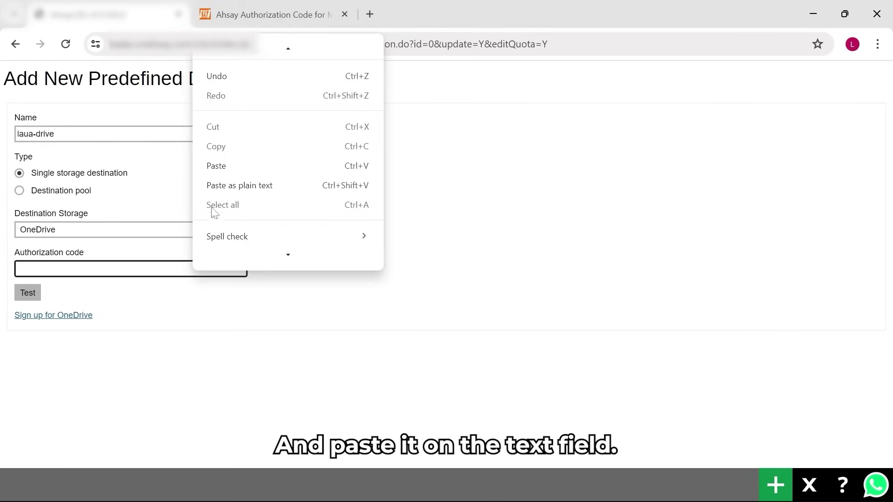
click(227, 168)
click(772, 484)
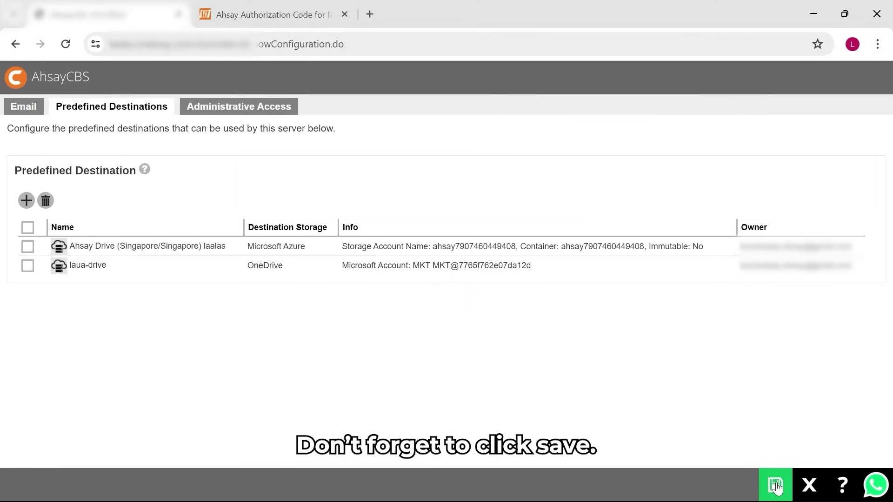
click(776, 485)
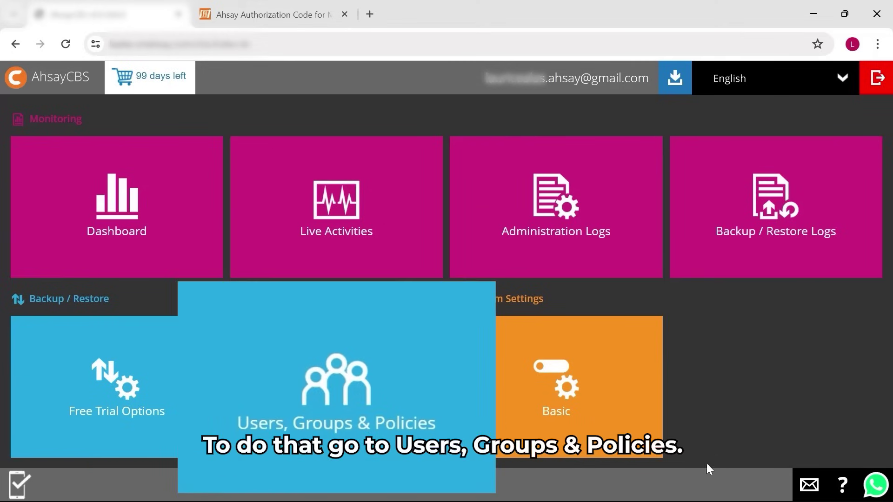
Add laua-drive to the policy group's backup set predefined destinations and save the policy
click(406, 388)
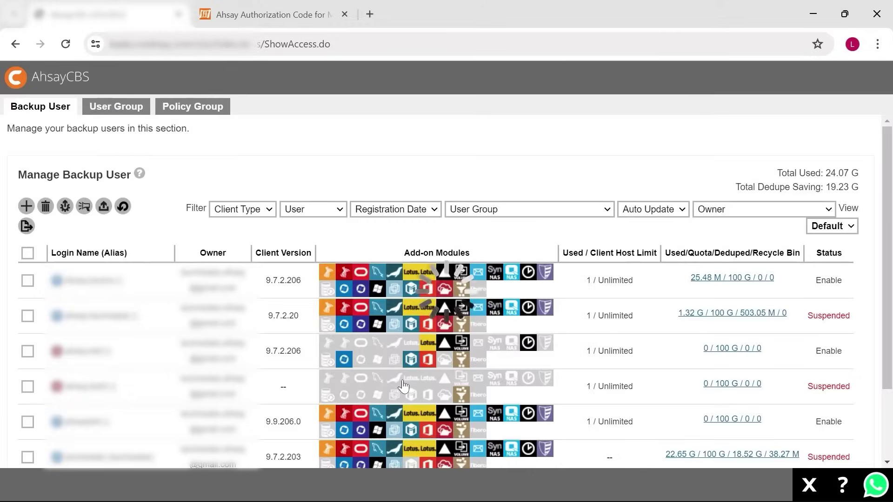
click(206, 107)
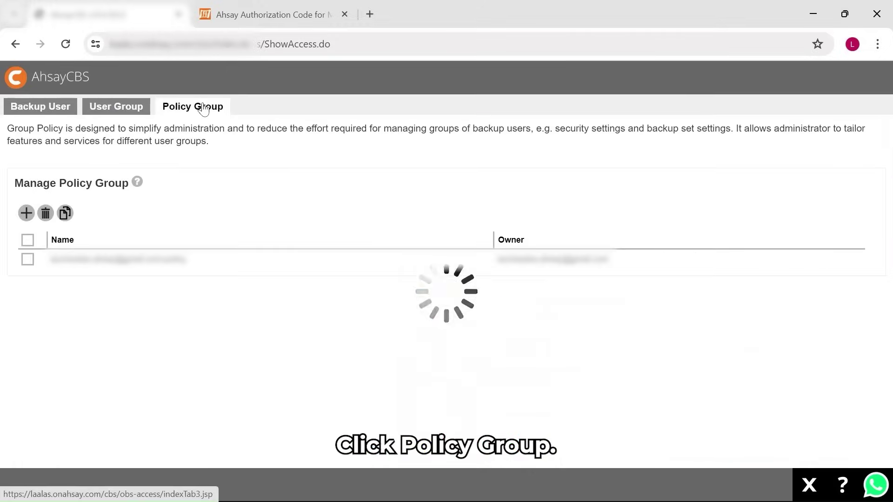
click(321, 263)
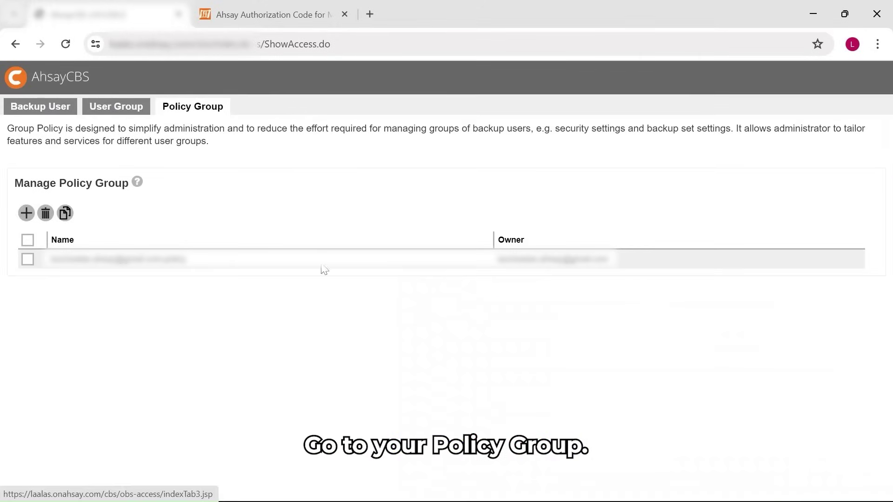
click(93, 120)
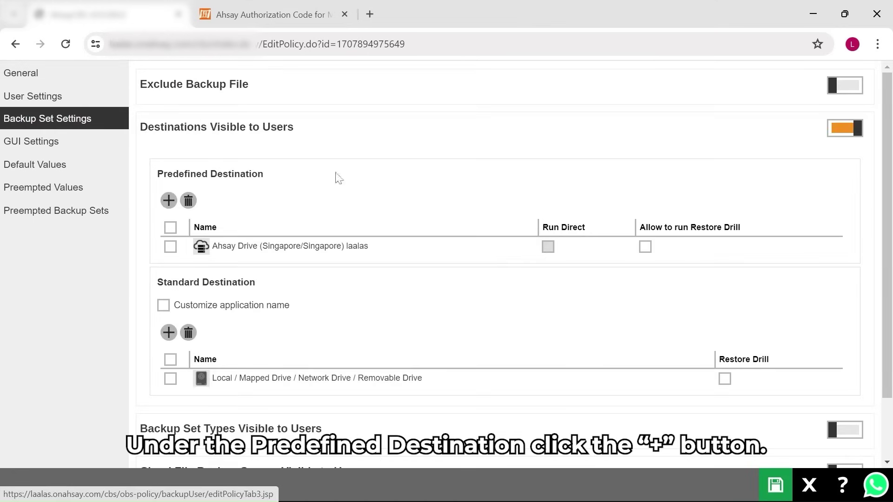
click(168, 200)
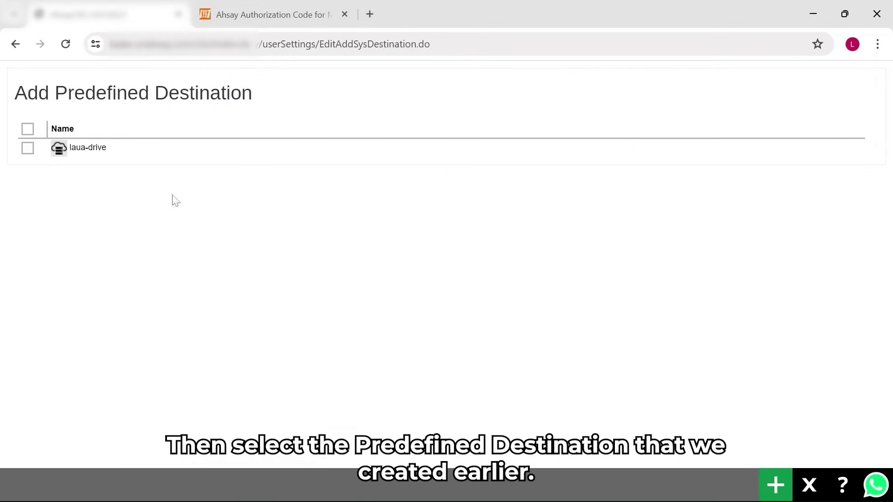
click(28, 150)
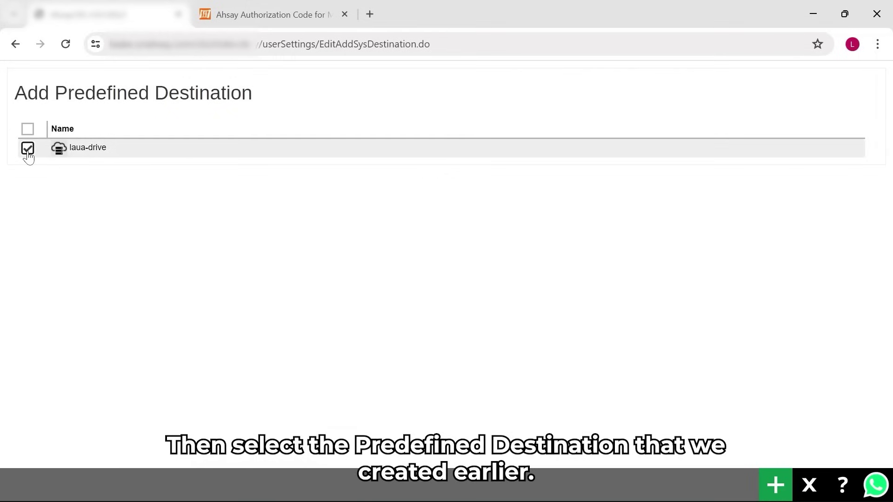
click(775, 479)
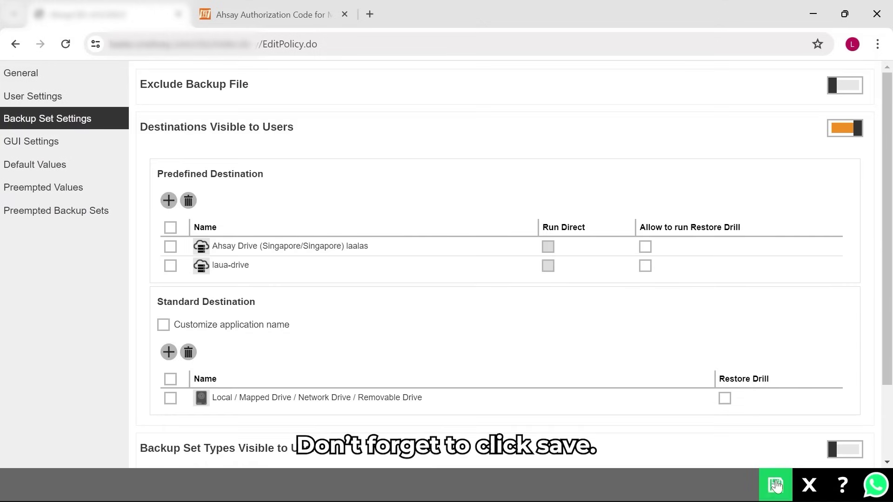
click(776, 485)
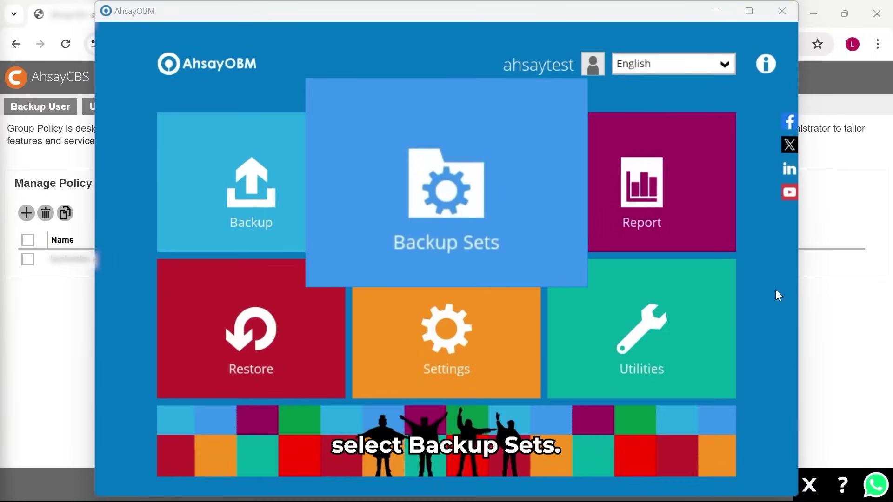
Create a File backup set with default name, My Documents source and daily 20:00 schedule
click(388, 197)
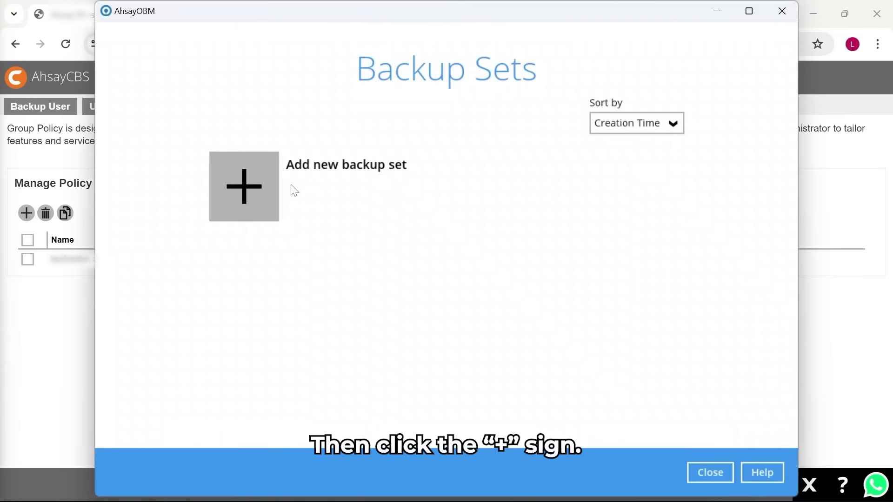
click(260, 181)
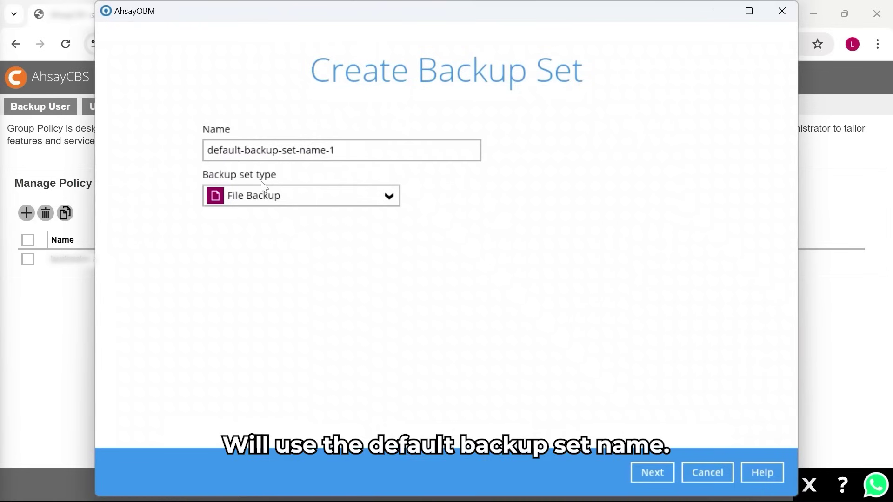
click(657, 467)
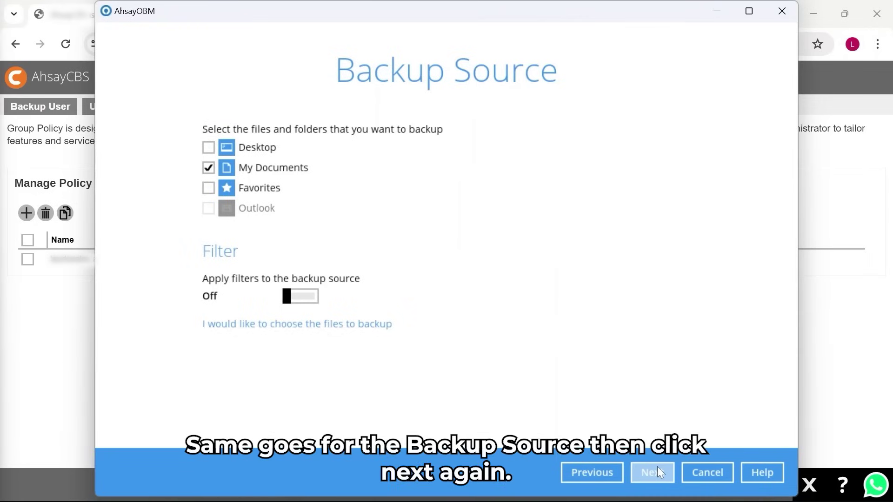
click(657, 467)
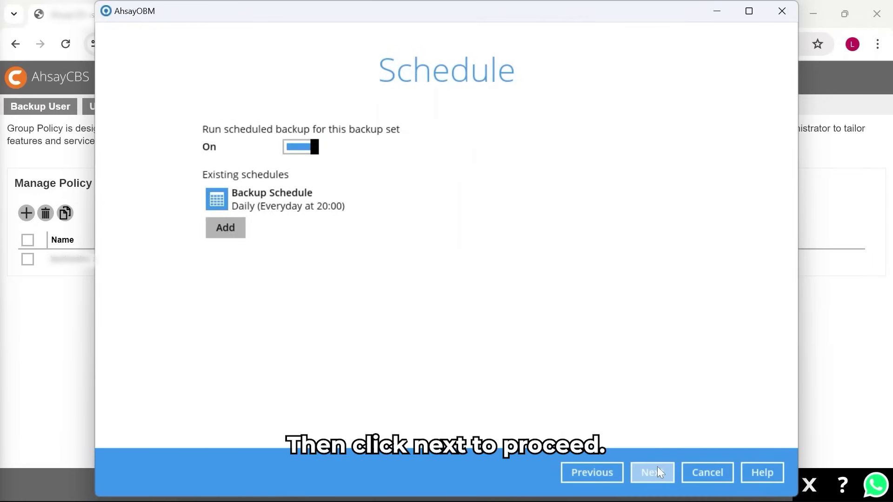
click(657, 467)
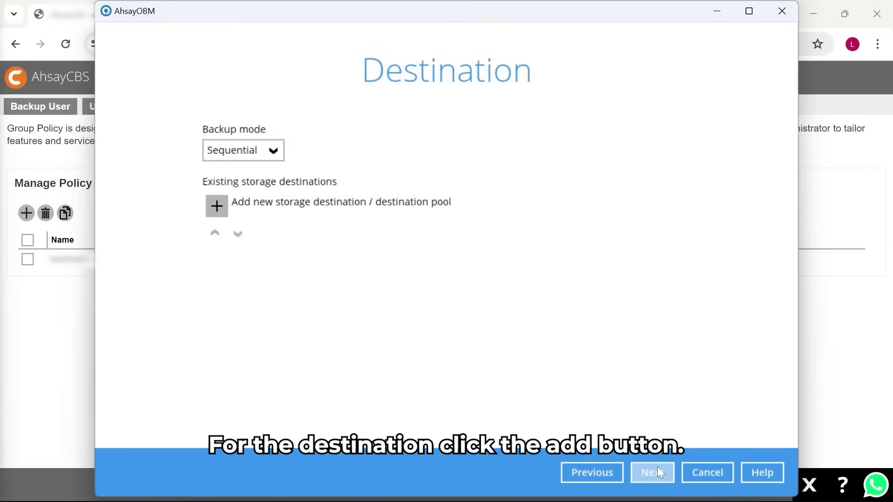
Choose laua-drive as the new backup set's destination storage and continue
click(217, 206)
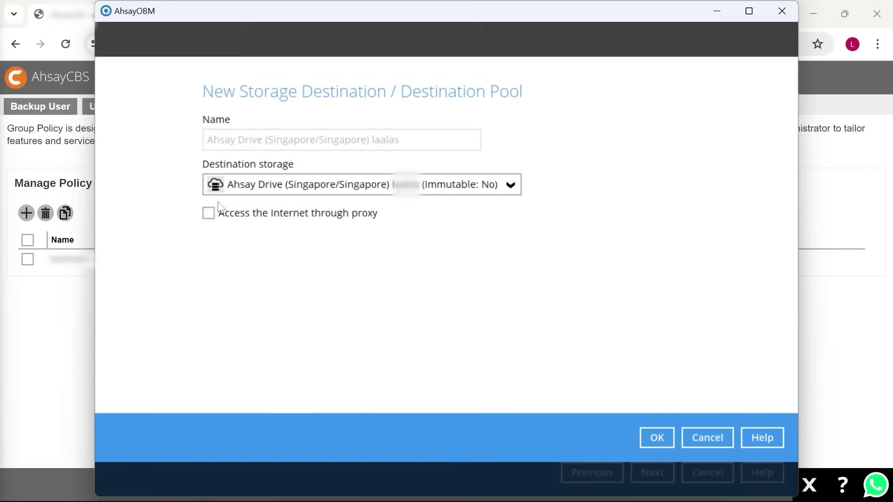
click(432, 189)
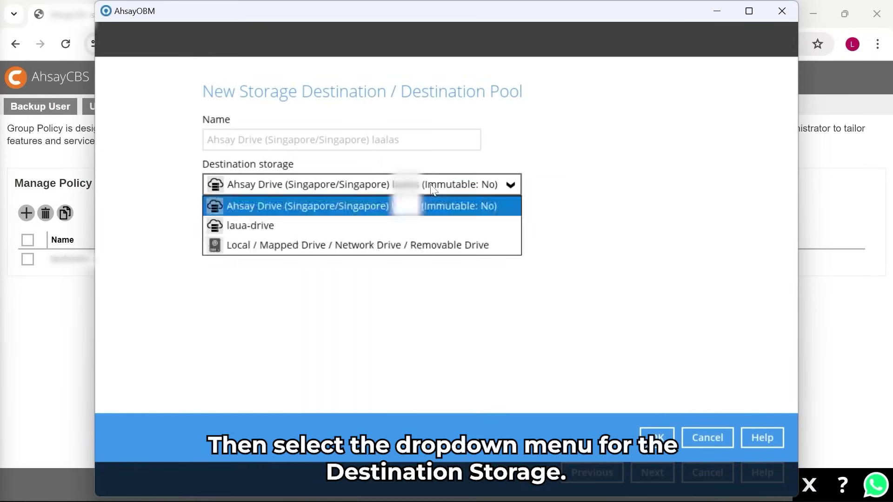
click(424, 227)
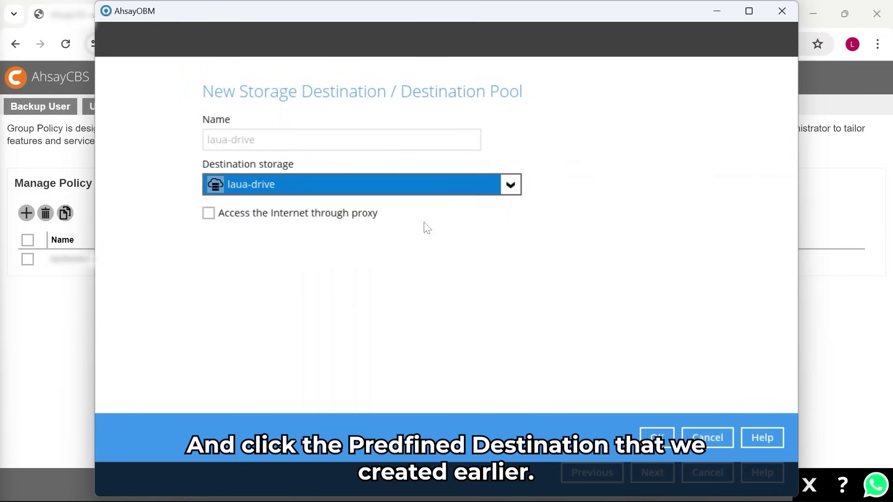
click(652, 439)
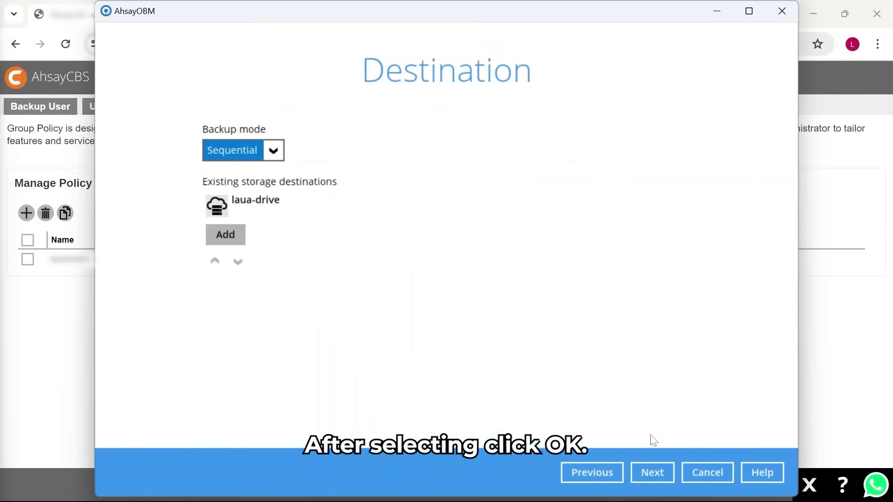
click(657, 470)
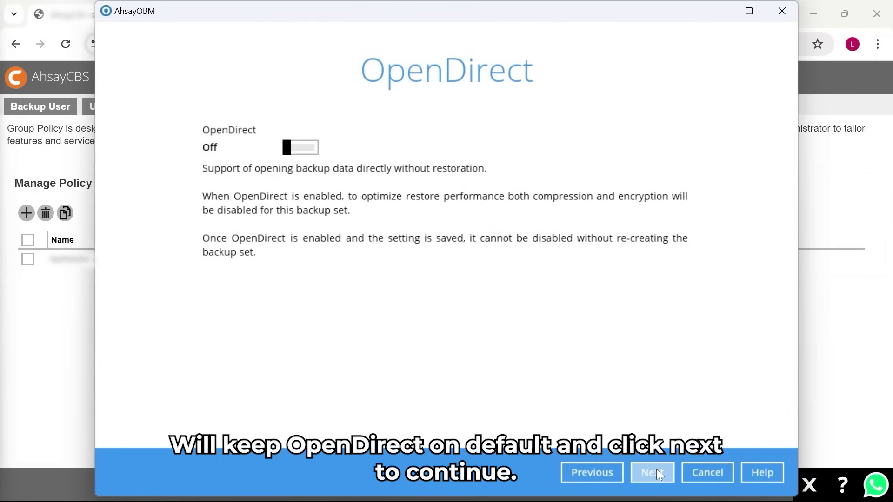
Keep OpenDirect off and default encryption, confirm the encryption key, and run the first backup
click(657, 472)
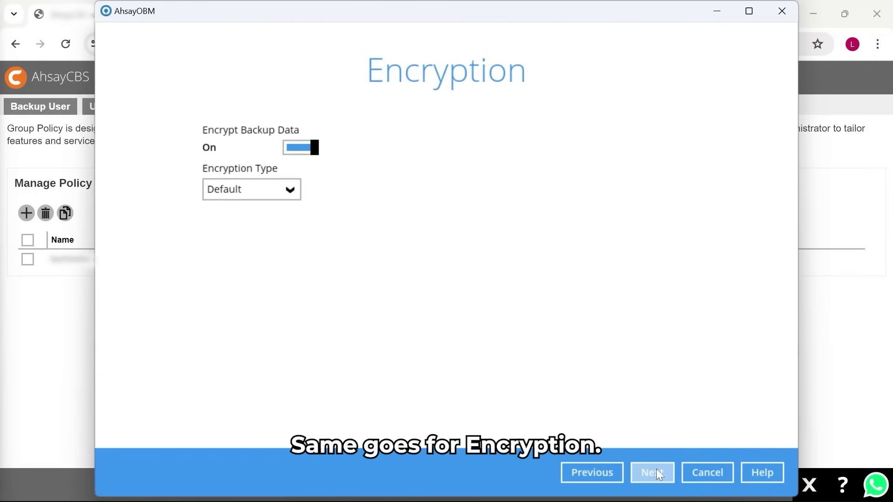
click(656, 471)
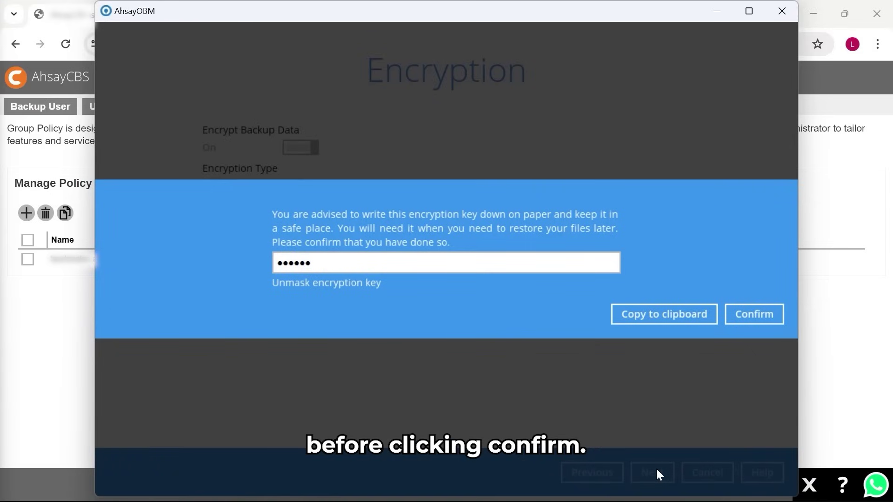
click(753, 312)
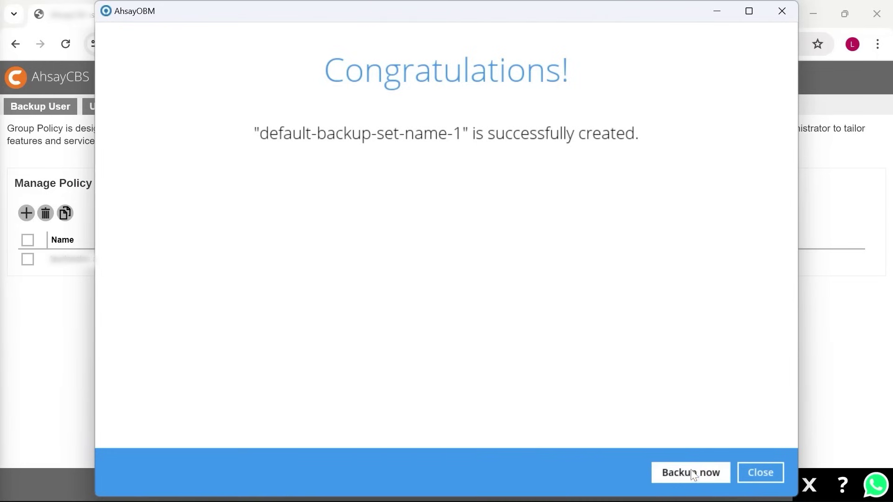
click(691, 473)
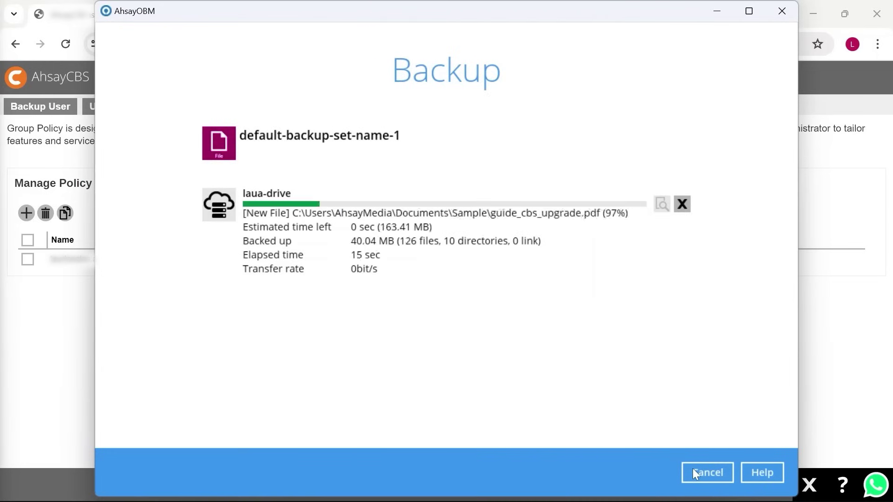